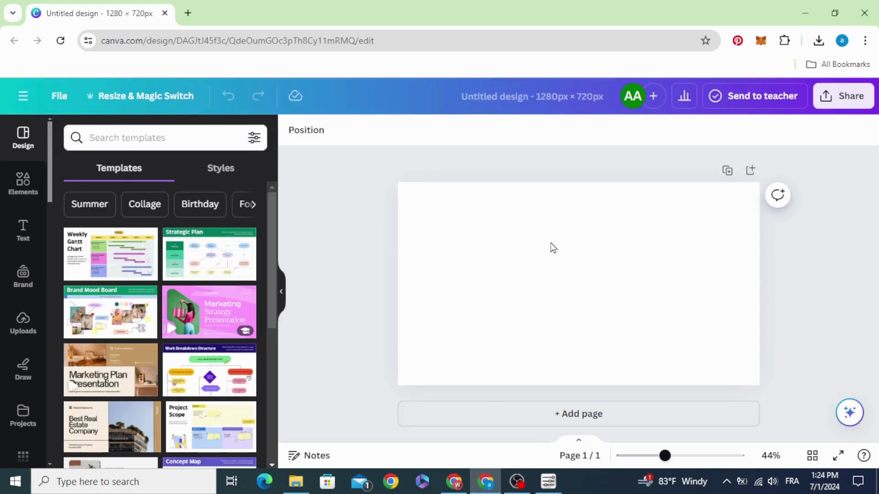
- Search Canva's apps library for 'text maker'
left_click(523, 280)
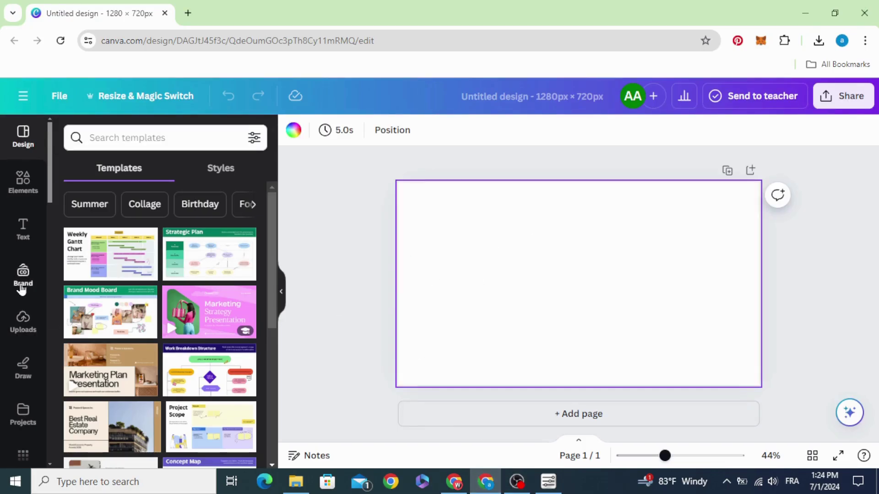
scroll(20, 302, "down", 2)
left_click(20, 335)
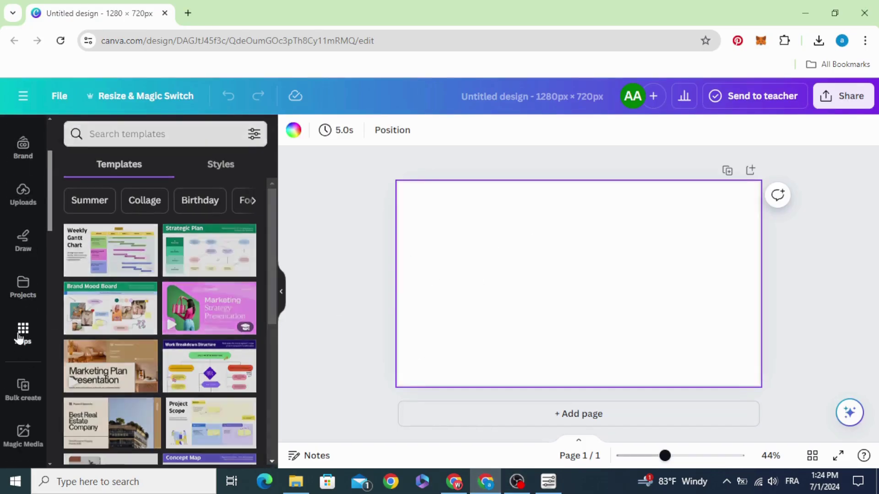
left_click(130, 138)
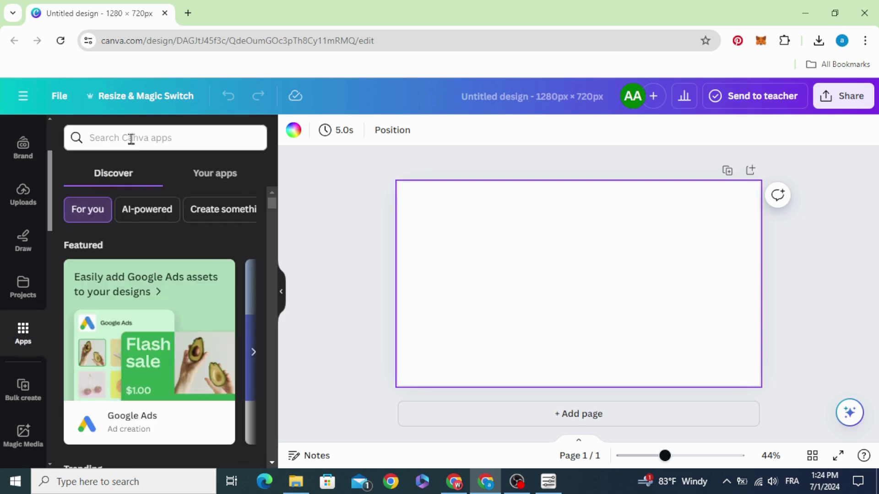
type("text")
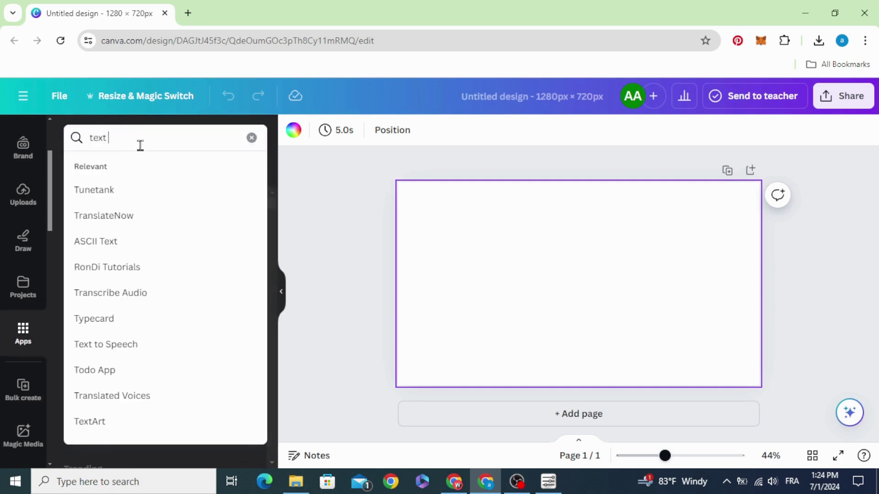
type(" maker")
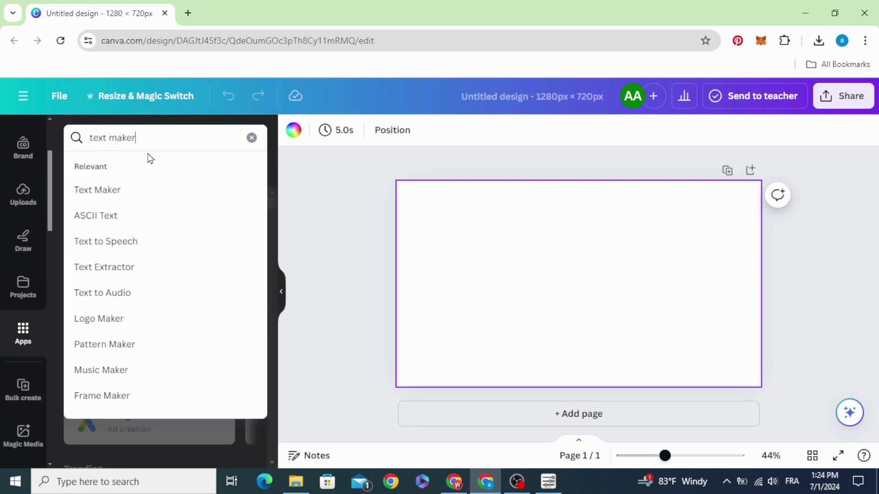
key("Return")
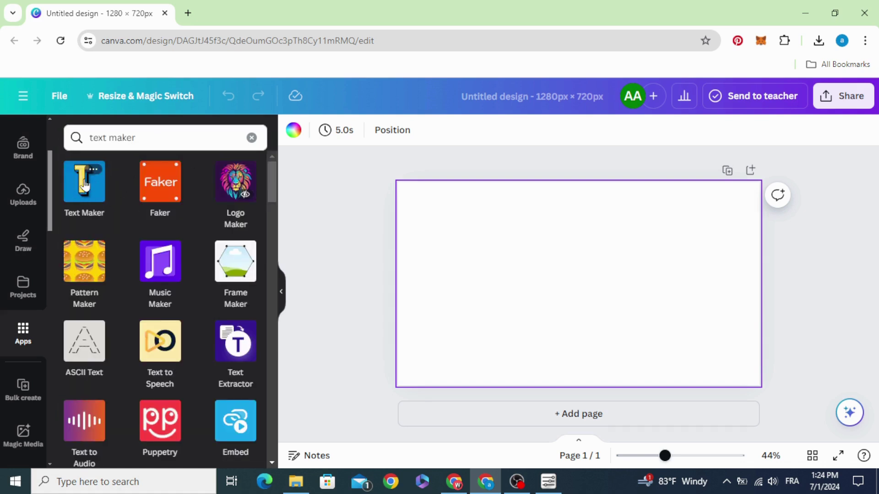
- Open Text Maker and choose the silver Austin style from its Tattoo effects
left_click(84, 180)
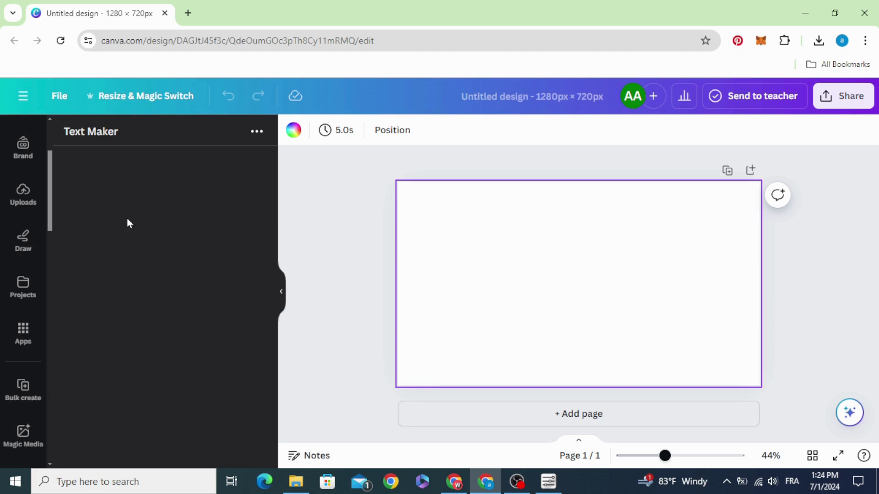
scroll(151, 236, "down", 1)
scroll(151, 236, "down", 2)
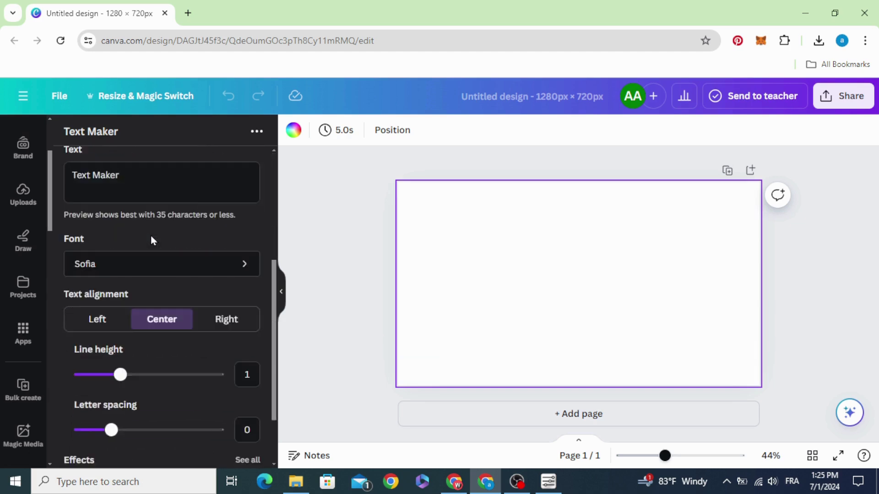
scroll(150, 236, "down", 1)
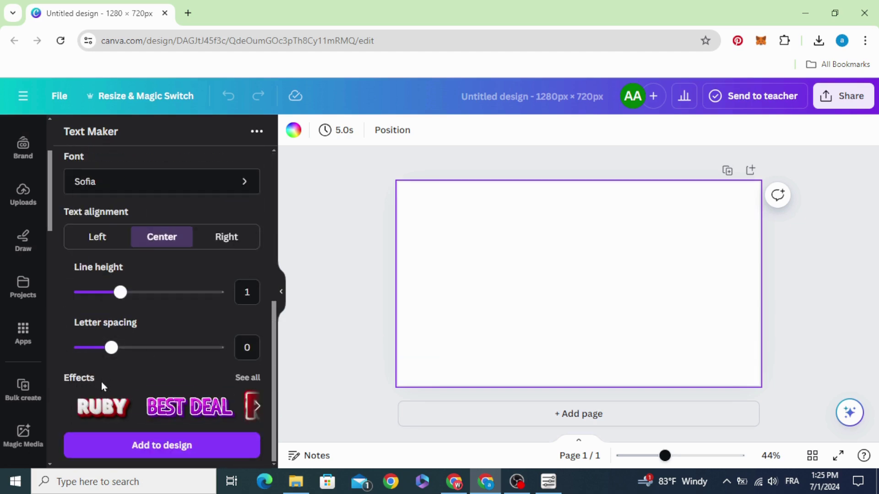
left_click(248, 379)
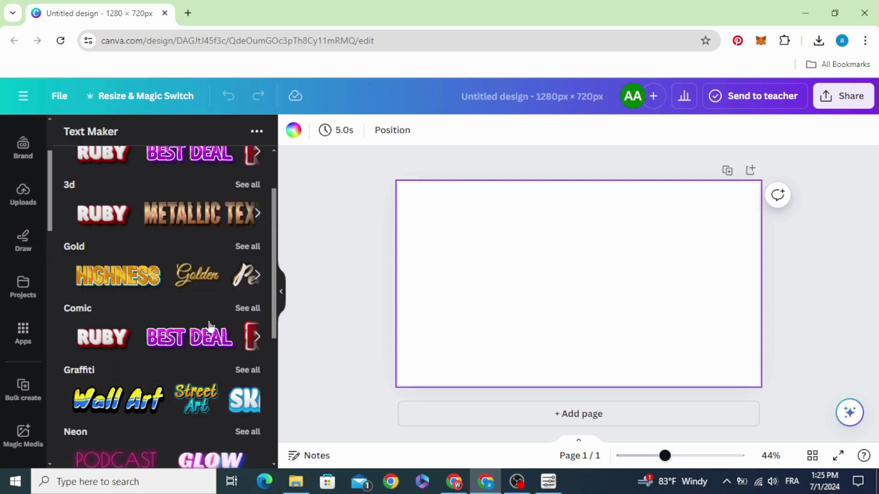
scroll(212, 322, "down", 4)
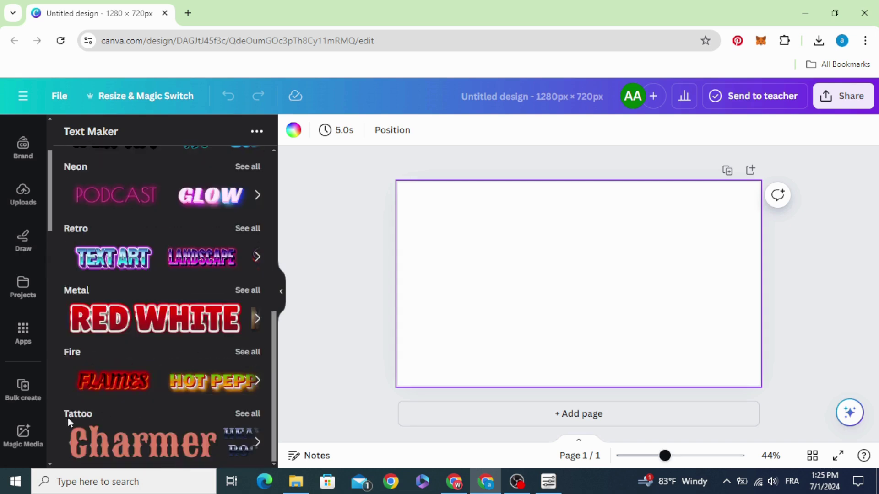
left_click(248, 415)
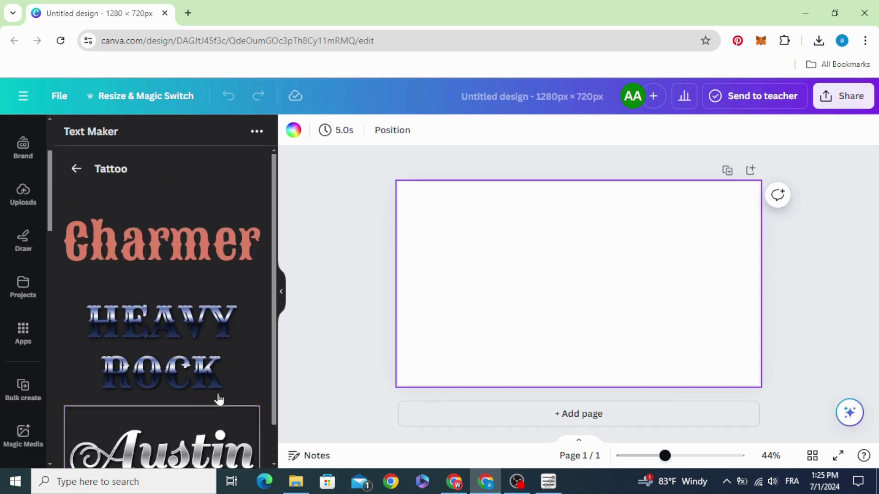
left_click(173, 419)
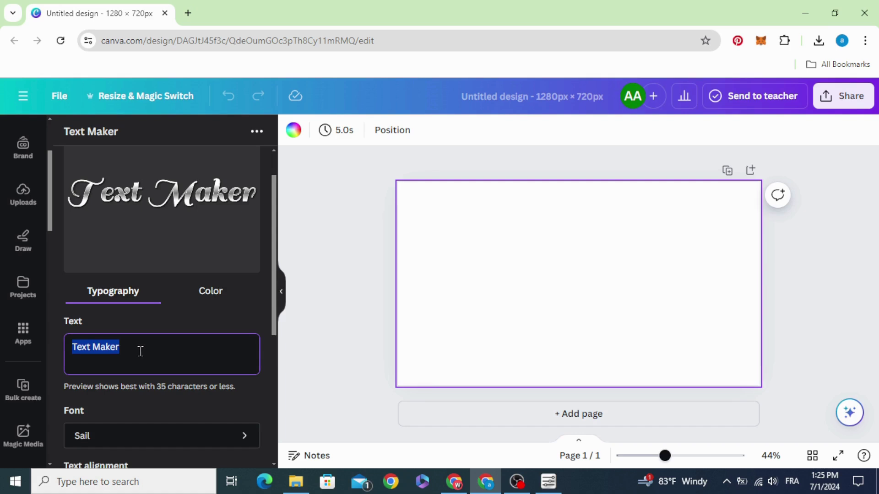
type("METAL")
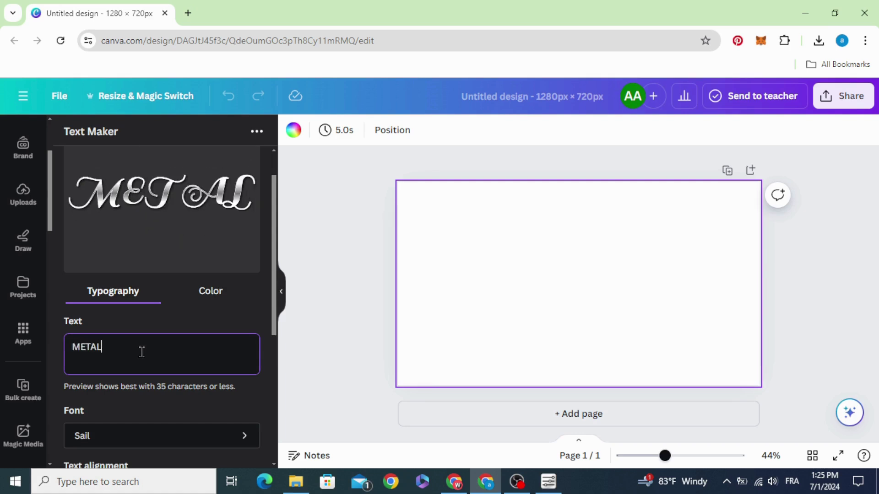
scroll(142, 349, "down", 2)
- Set the METAL text in Poiret One and add it to the page
left_click(184, 318)
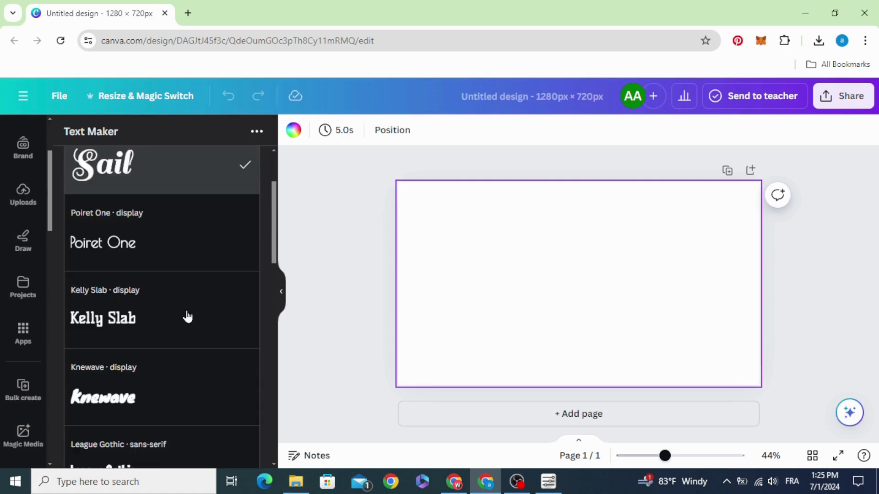
scroll(179, 313, "up", 1)
left_click(169, 308)
scroll(168, 312, "down", 2)
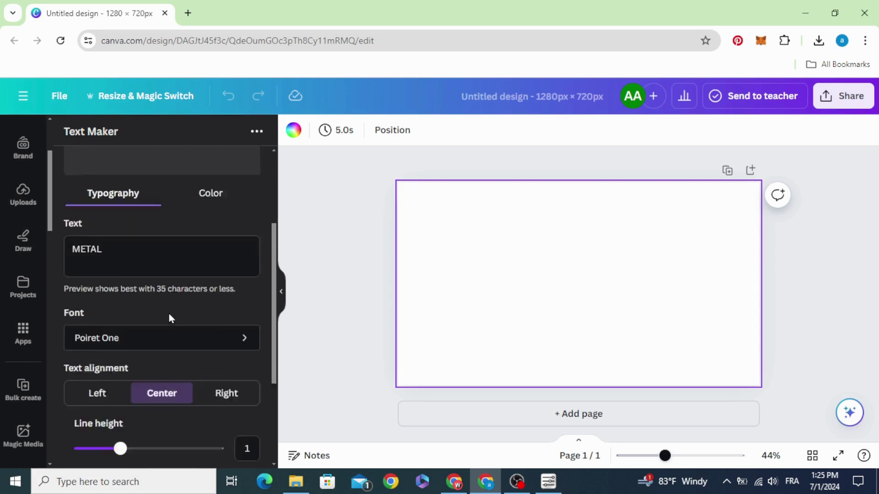
scroll(168, 313, "down", 2)
scroll(168, 312, "up", 2)
scroll(168, 313, "down", 2)
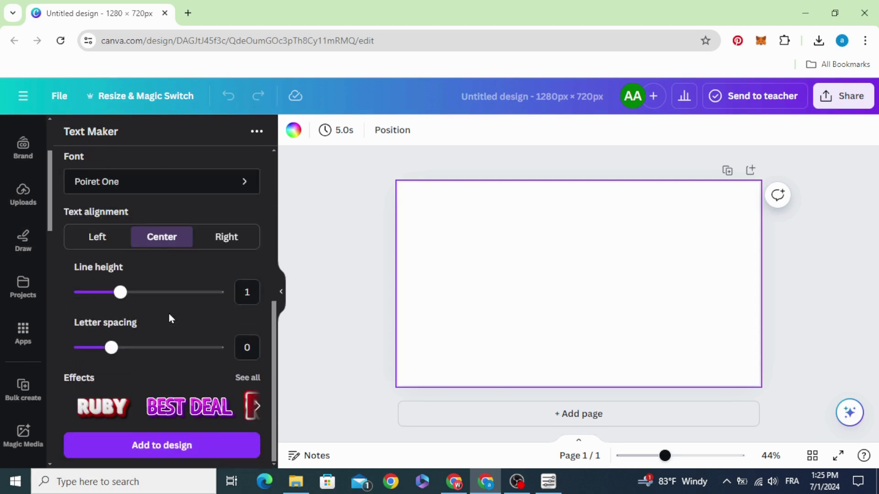
left_click(173, 445)
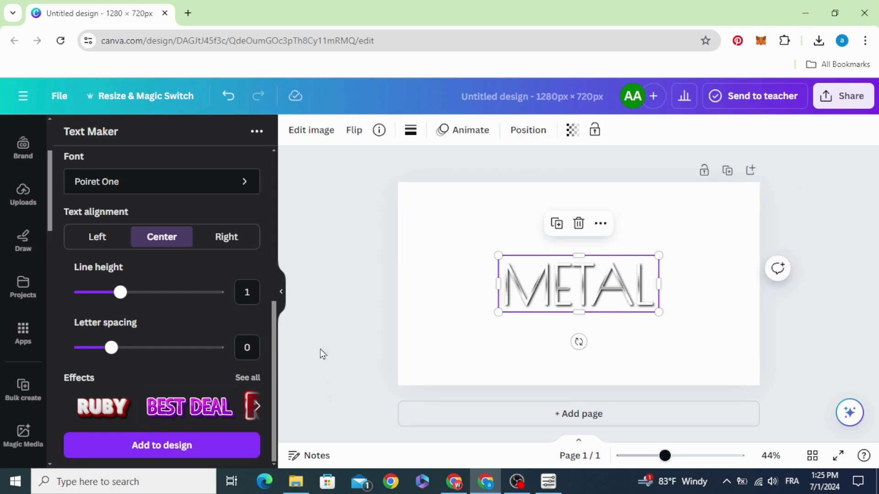
left_click(338, 320)
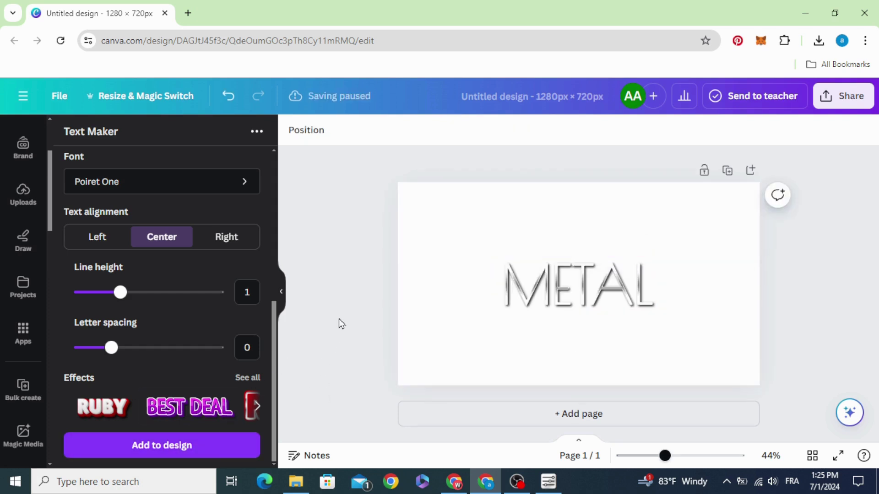
- Download the design as a PNG with a transparent background
left_click(860, 100)
scroll(775, 337, "down", 3)
left_click(769, 355)
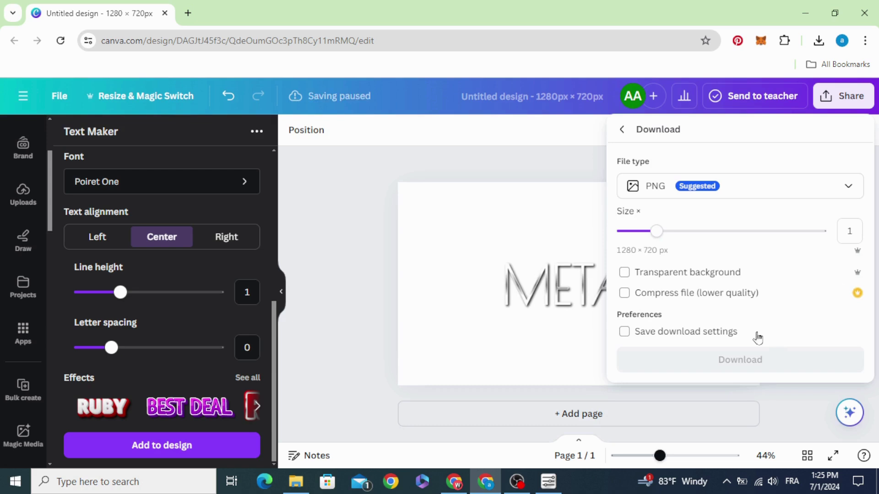
left_click(624, 272)
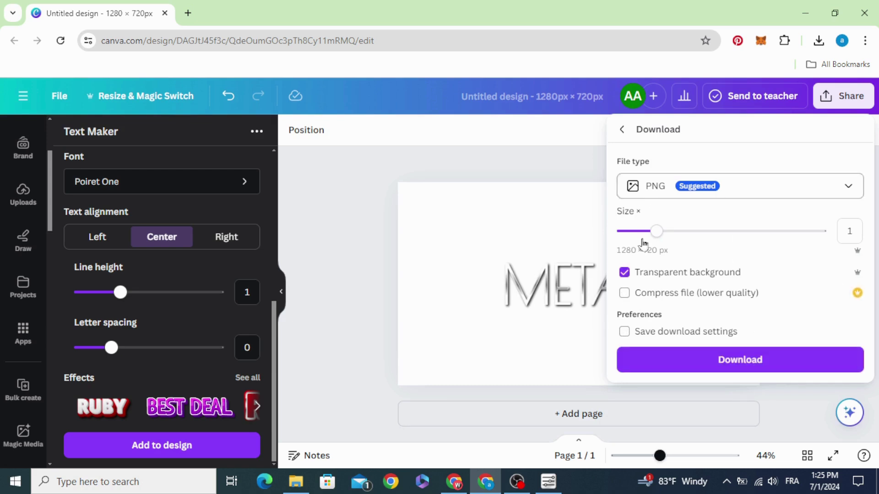
left_click(738, 359)
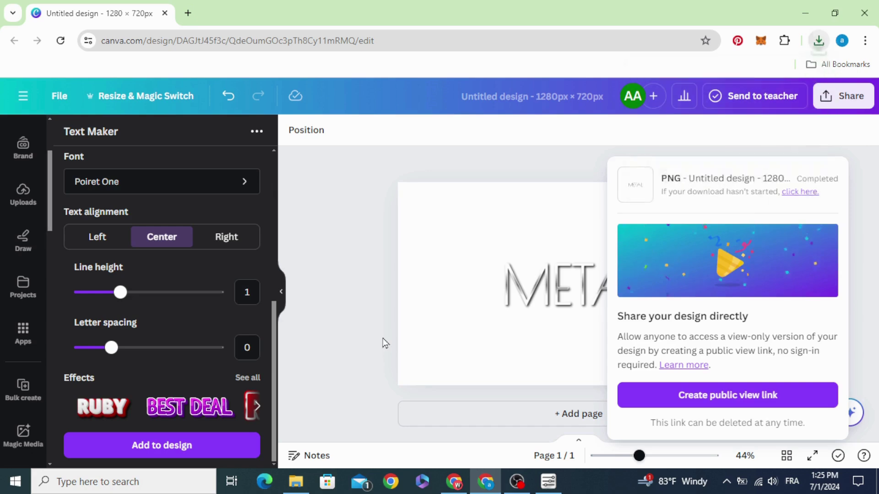
- Upload the downloaded PNG and place it on a new second page
left_click(819, 43)
left_click_drag(715, 103, 271, 300)
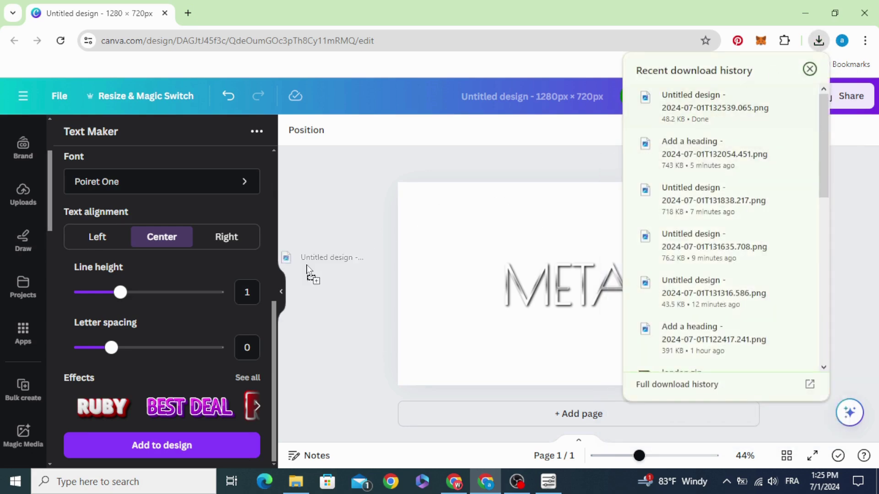
left_click(371, 277)
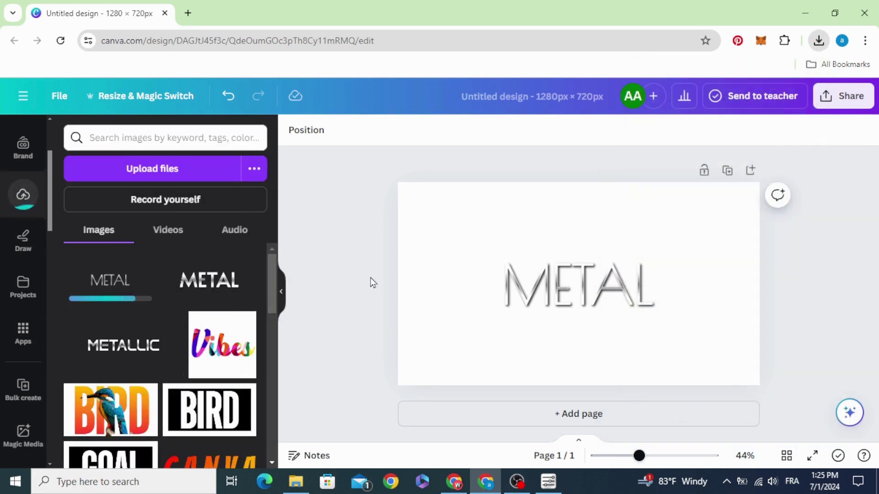
left_click(479, 420)
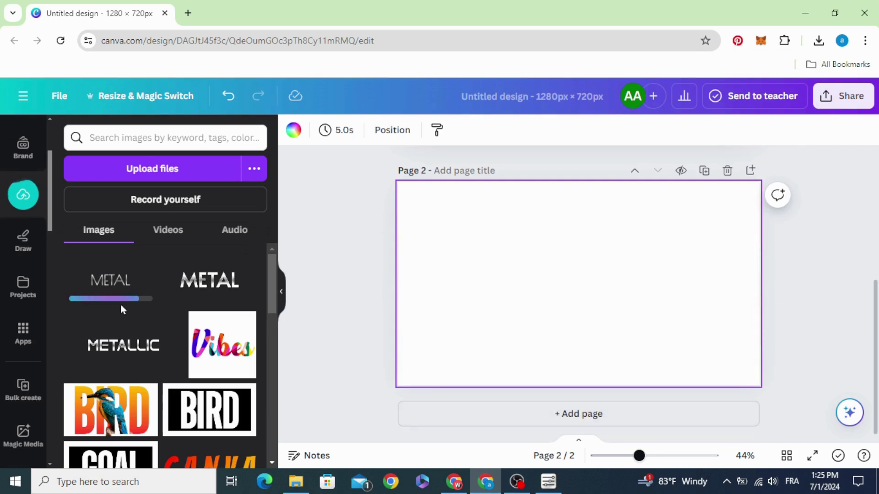
left_click(113, 283)
left_click(426, 247)
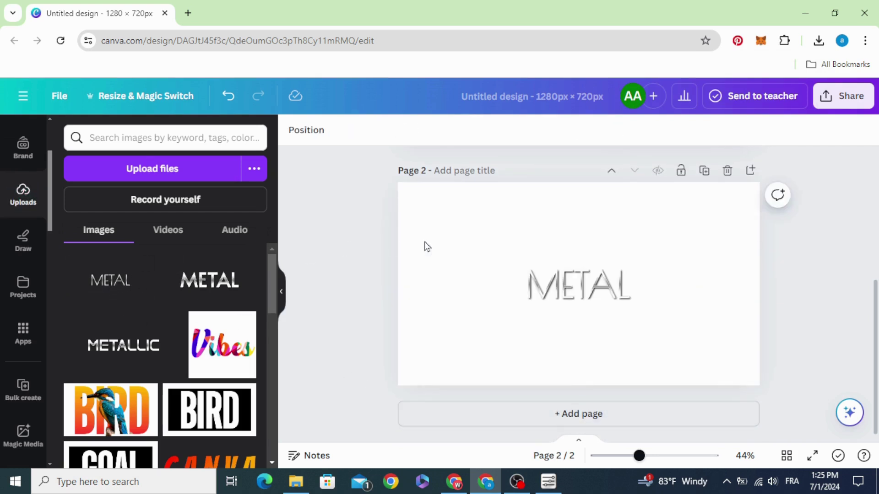
left_click(486, 276)
left_click(426, 267)
- Give page 2 a grey background and stretch the METAL image over the page
left_click(294, 130)
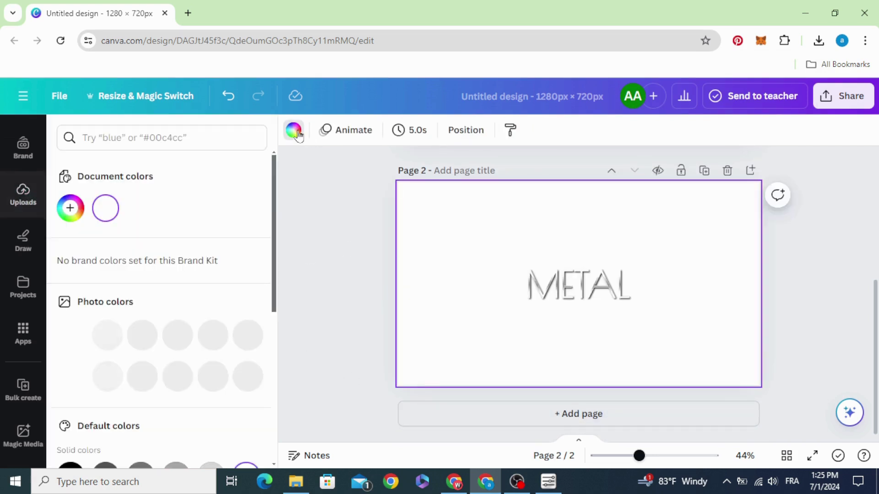
scroll(186, 222, "down", 2)
left_click(139, 269)
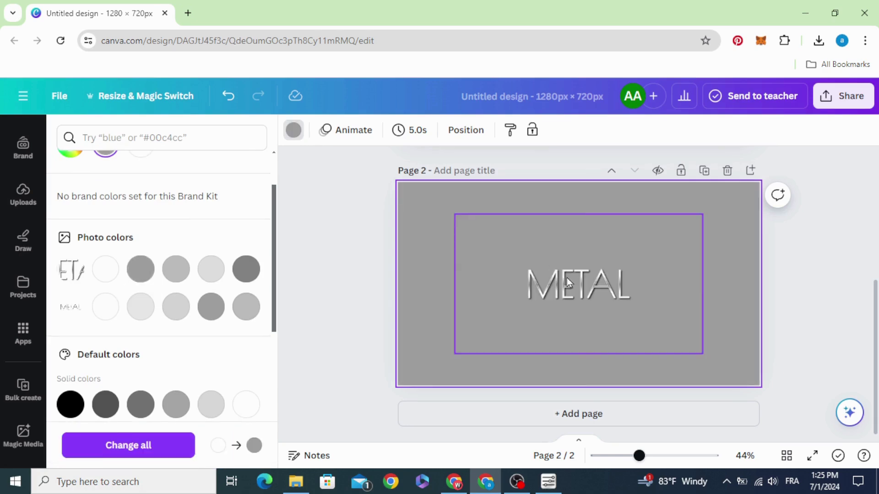
left_click_drag(567, 277, 511, 247)
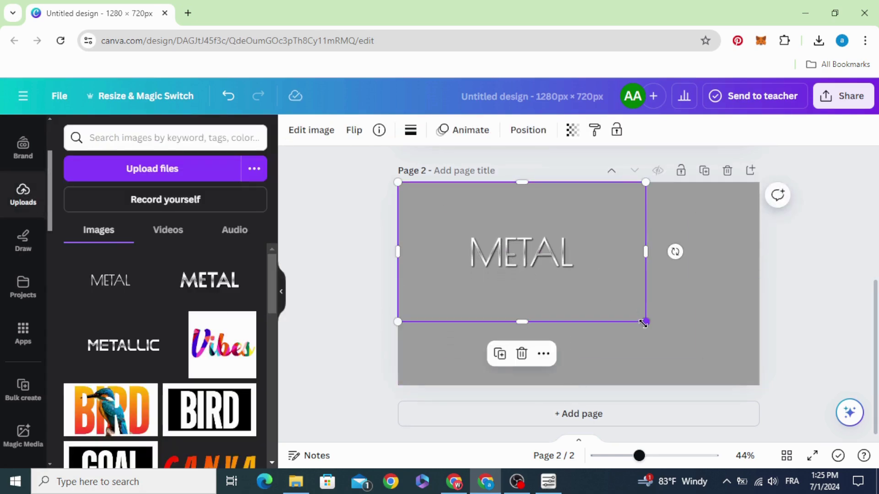
left_click_drag(646, 322, 759, 385)
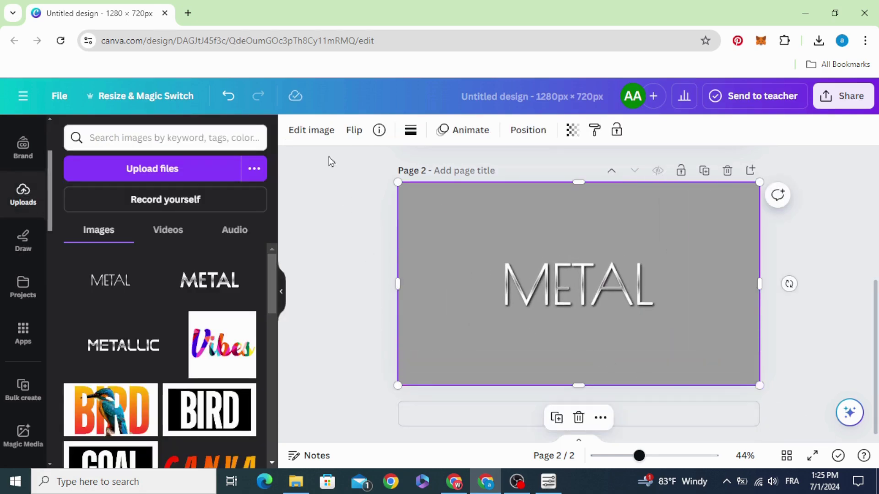
- Apply a thin black Outline shadow to the METAL image, then zoom in
left_click(317, 138)
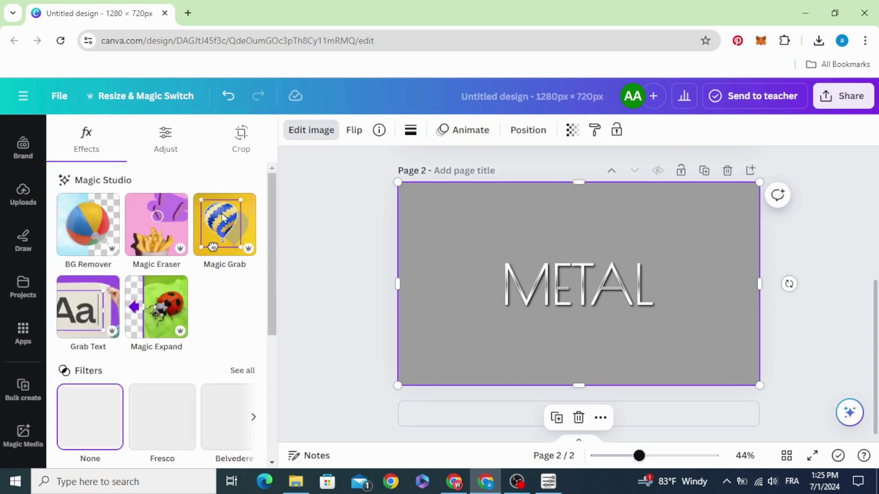
scroll(108, 303, "down", 3)
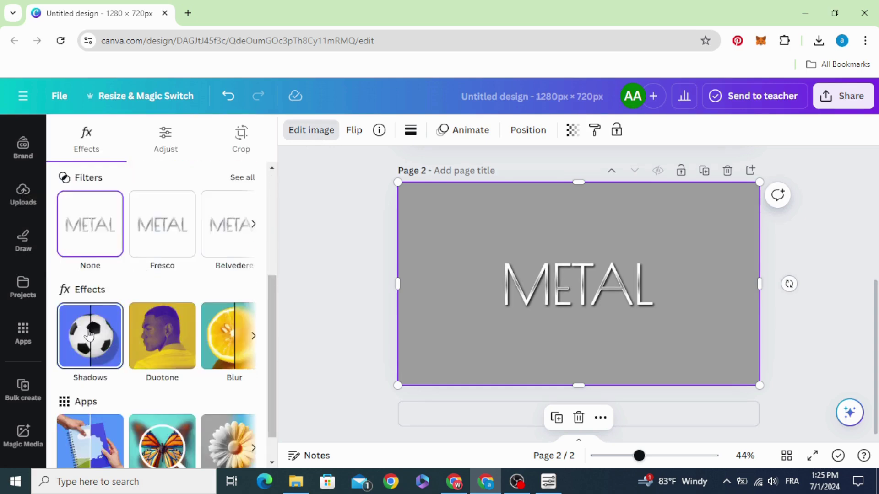
left_click(88, 335)
left_click(217, 275)
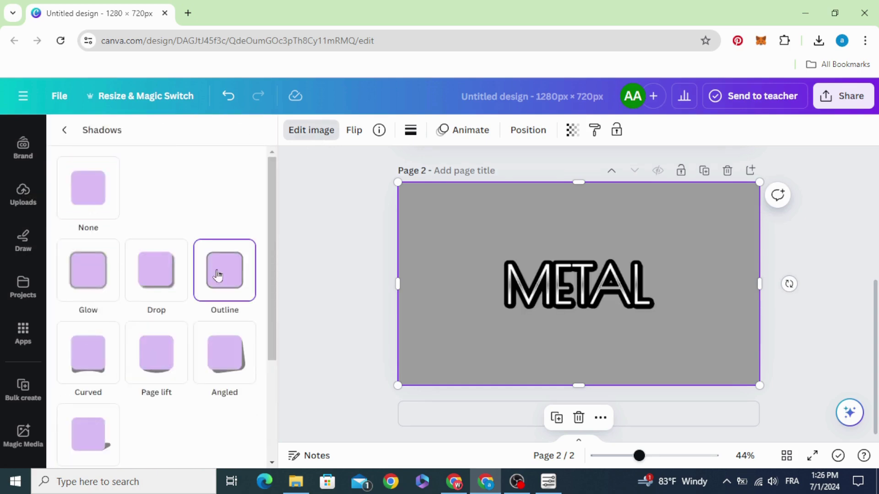
scroll(138, 330, "down", 2)
left_click_drag(99, 389, 64, 400)
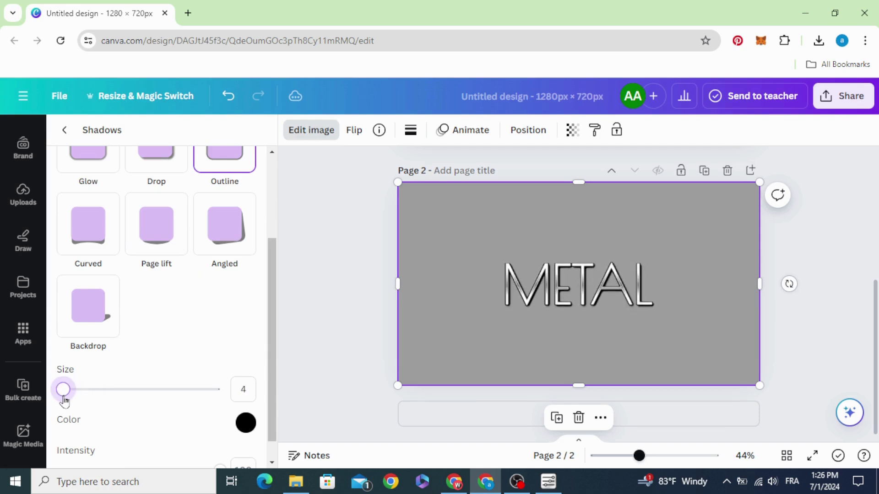
left_click(336, 314)
mouse_move(639, 456)
left_mouse_down()
mouse_move(654, 456)
mouse_move(642, 456)
left_mouse_up()
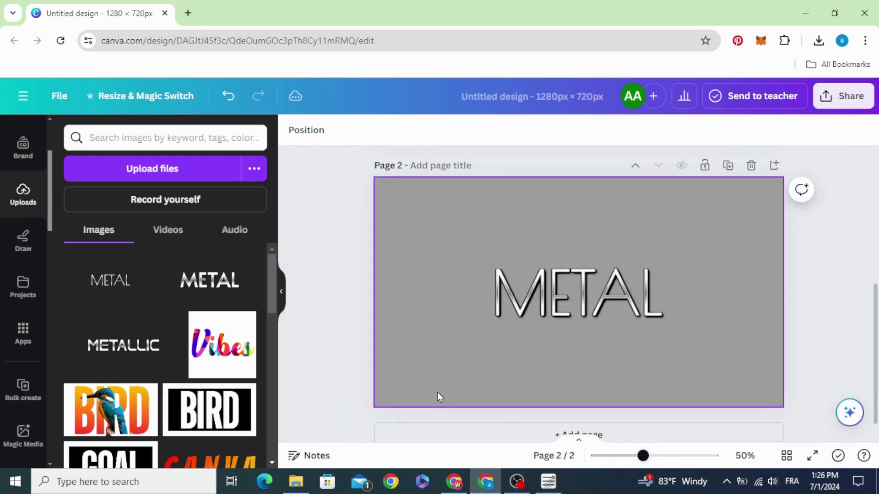